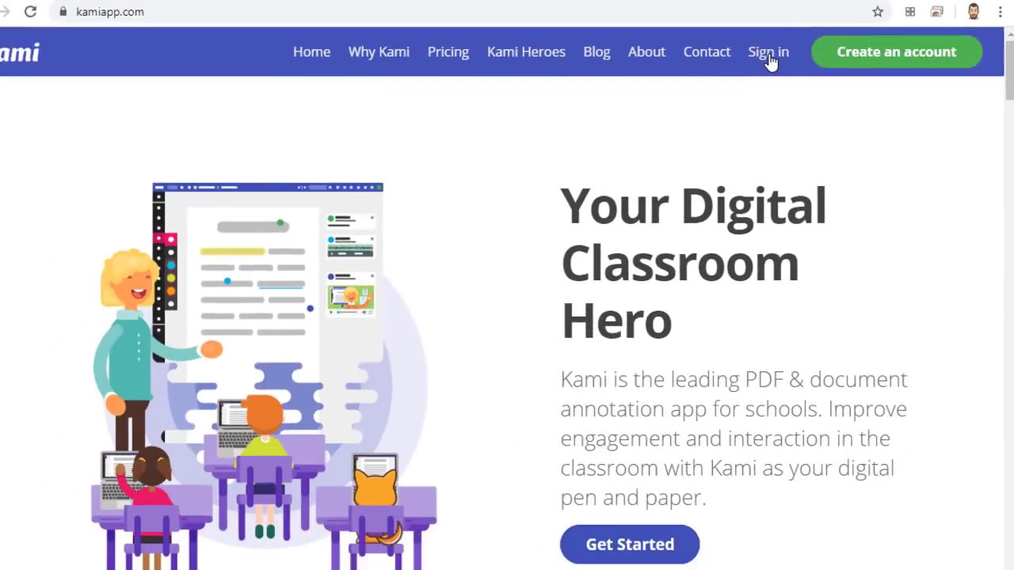
Sign in to Kami with the teacher's Google account and allow Kami access
{"action": "left_click", "coordinate": [544, 110]}
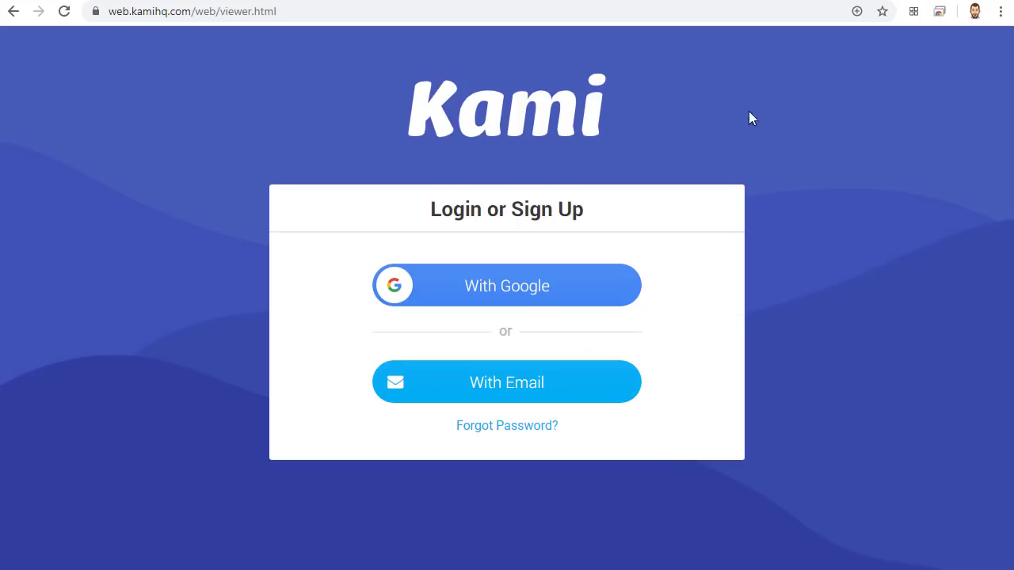
{"action": "left_click", "coordinate": [507, 294]}
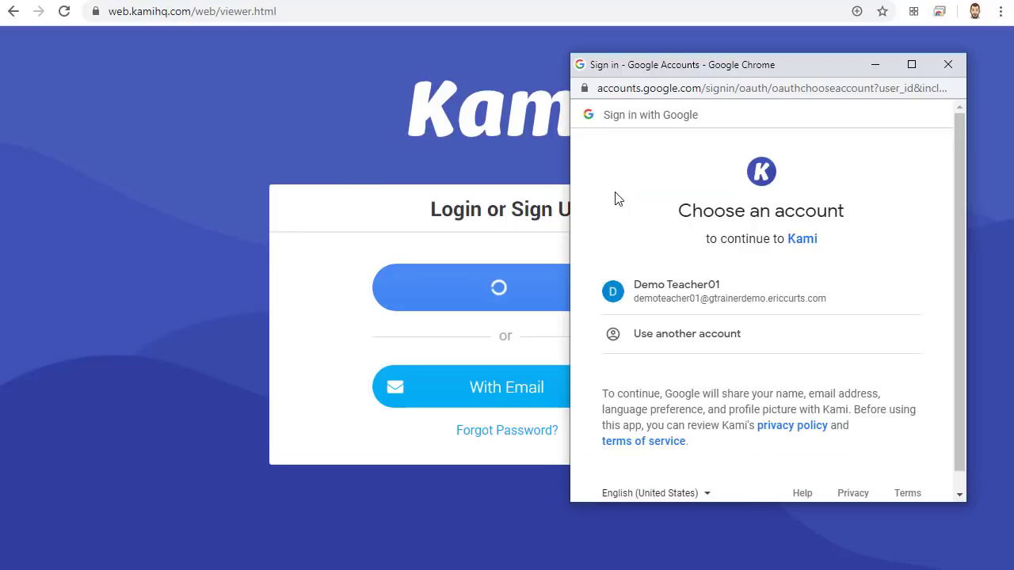
{"action": "left_click", "coordinate": [694, 305]}
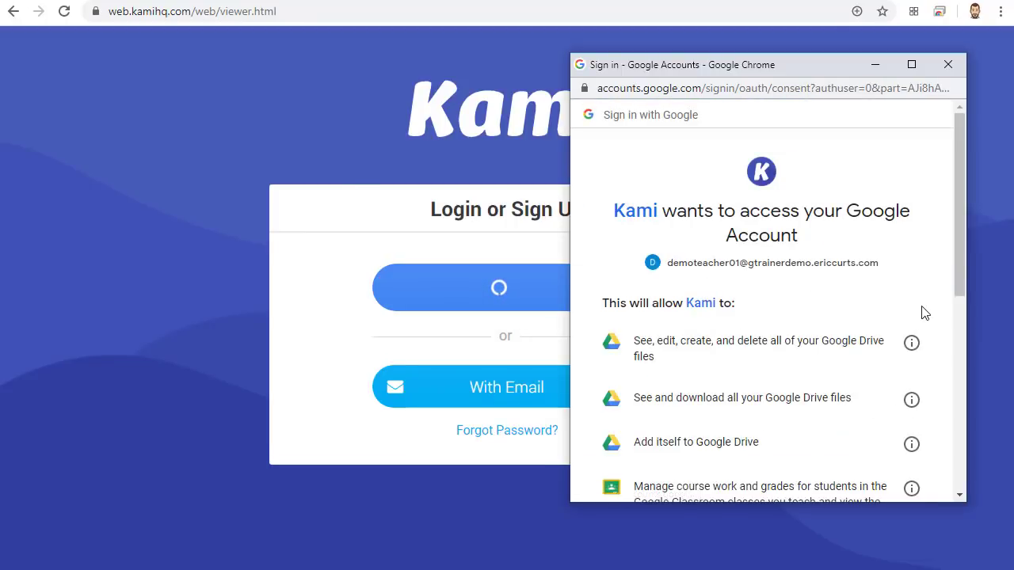
{"action": "scroll", "coordinate": [923, 313], "scroll_direction": "down", "scroll_amount": 2}
{"action": "scroll", "coordinate": [923, 313], "scroll_direction": "down", "scroll_amount": 3}
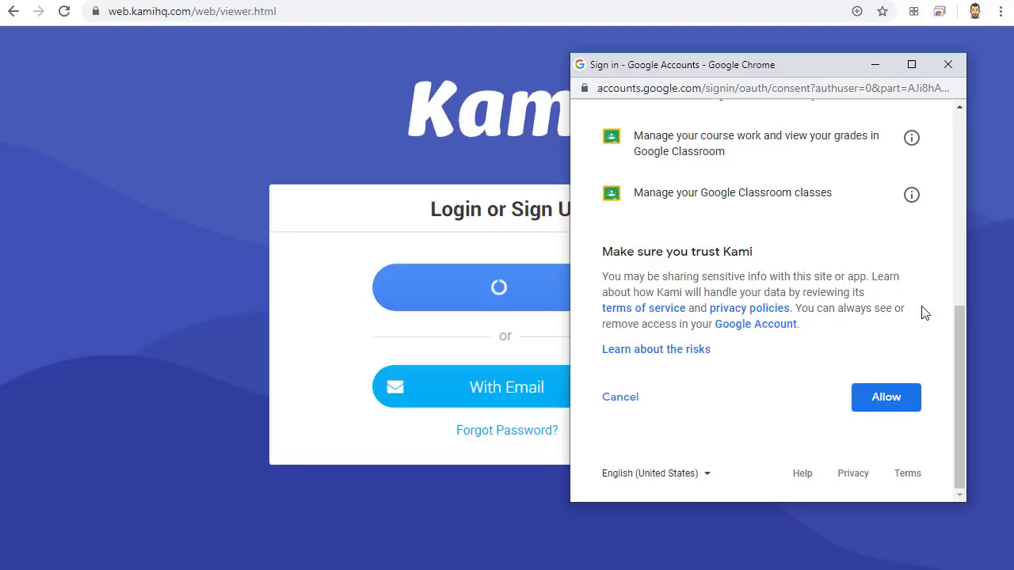
{"action": "left_click", "coordinate": [885, 399]}
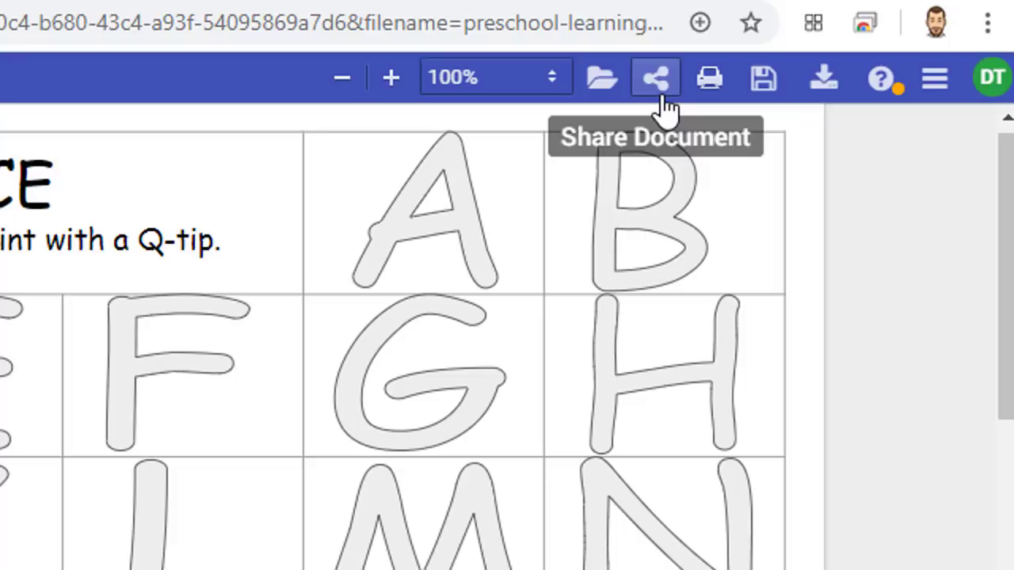
Upload the worksheet through Share Document and copy the generated kami.app link
{"action": "left_click", "coordinate": [657, 78]}
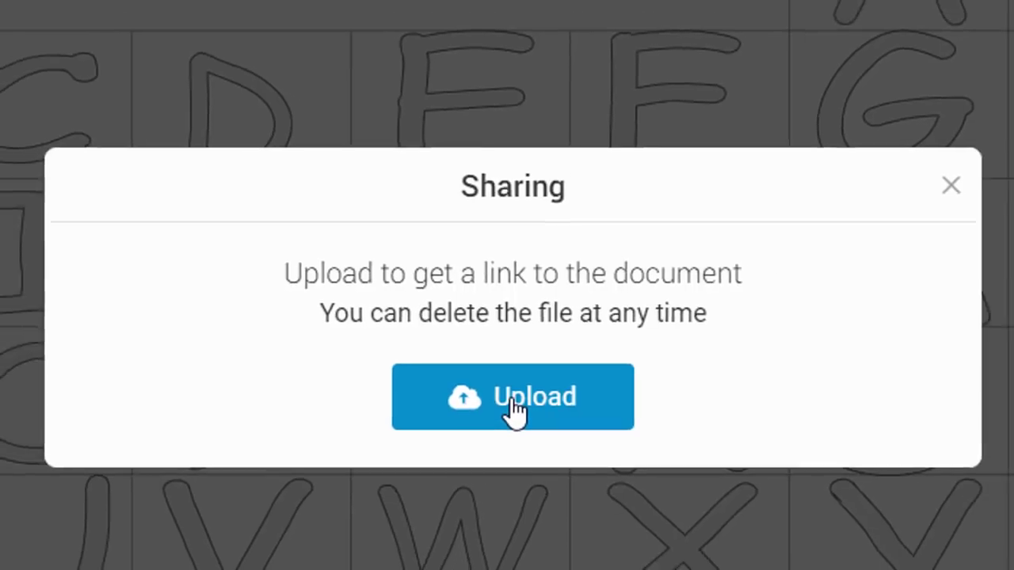
{"action": "left_click", "coordinate": [515, 420]}
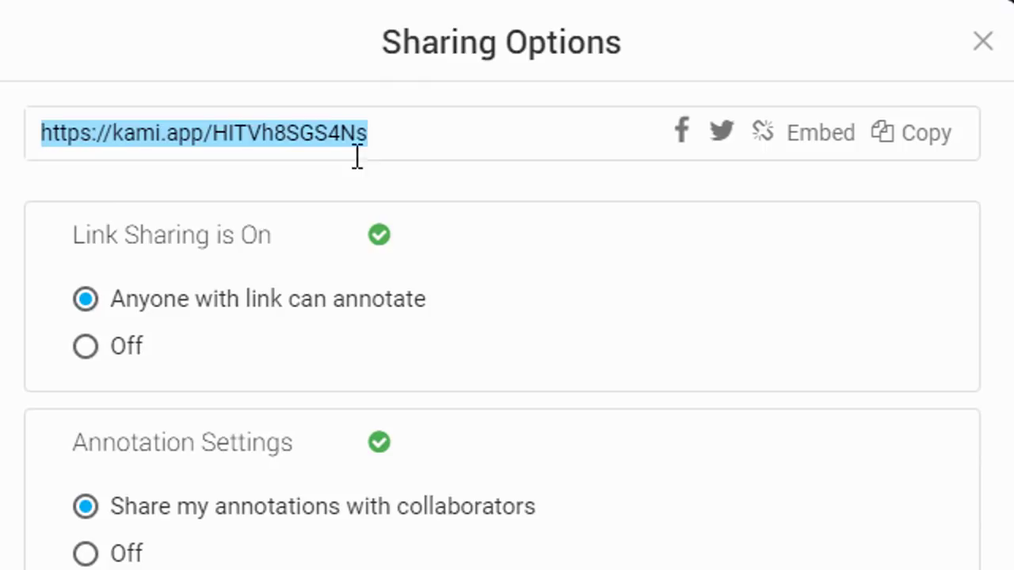
{"action": "left_click", "coordinate": [935, 150]}
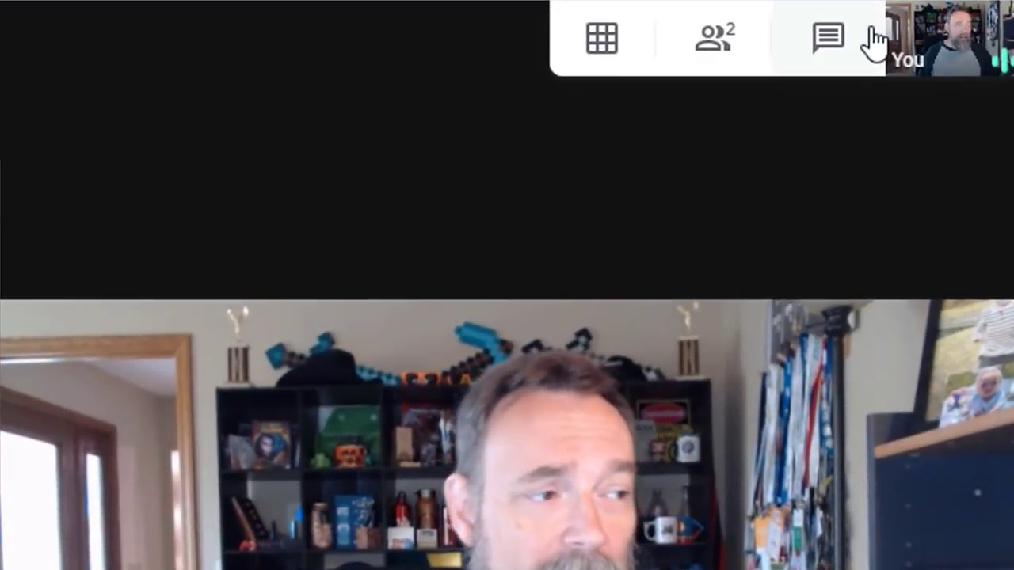
Paste the Kami link into the Meet chat, send it, and open chat on the student's side
{"action": "left_click", "coordinate": [887, 48]}
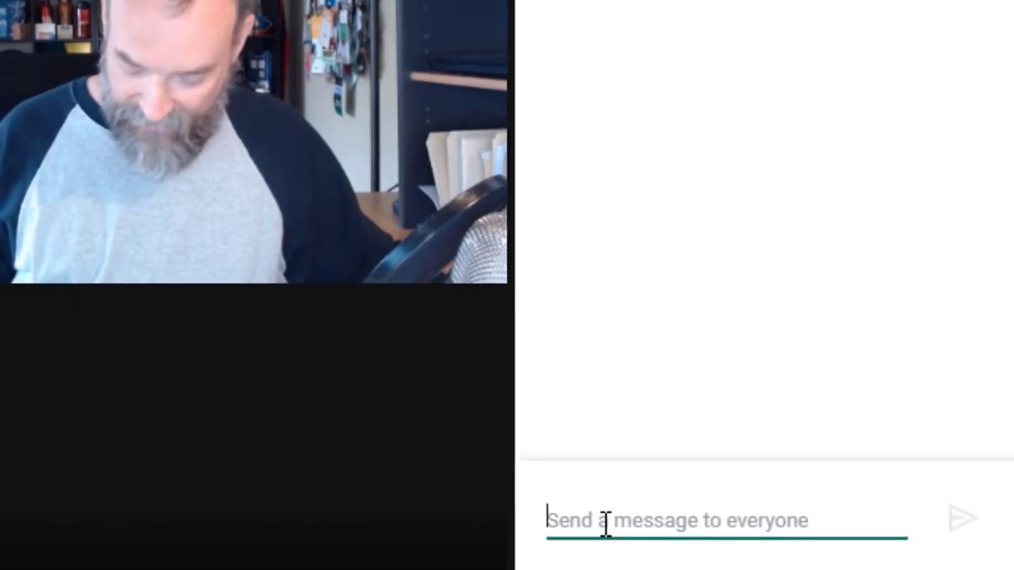
{"action": "key", "text": "ctrl+v"}
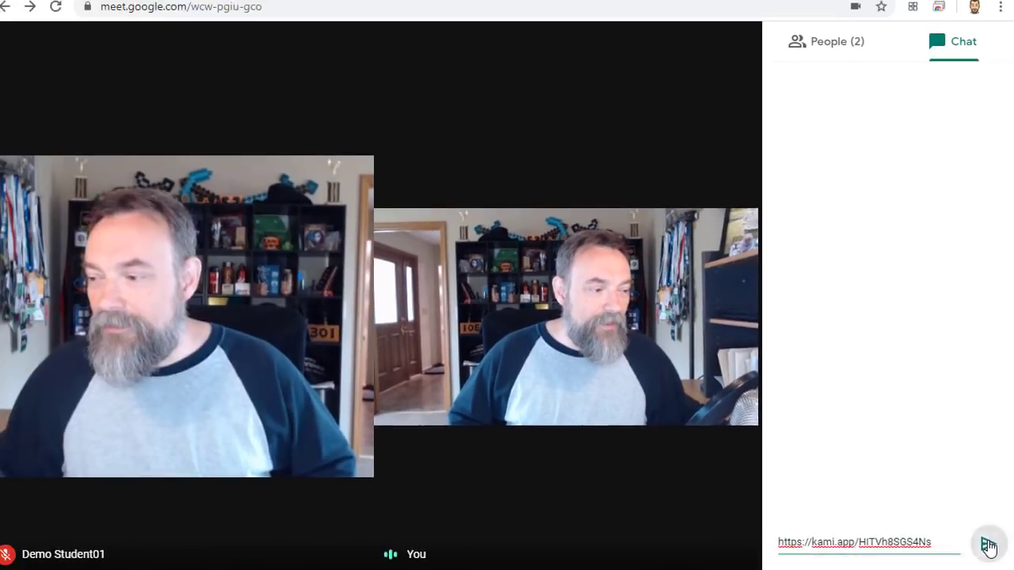
{"action": "left_click", "coordinate": [963, 518]}
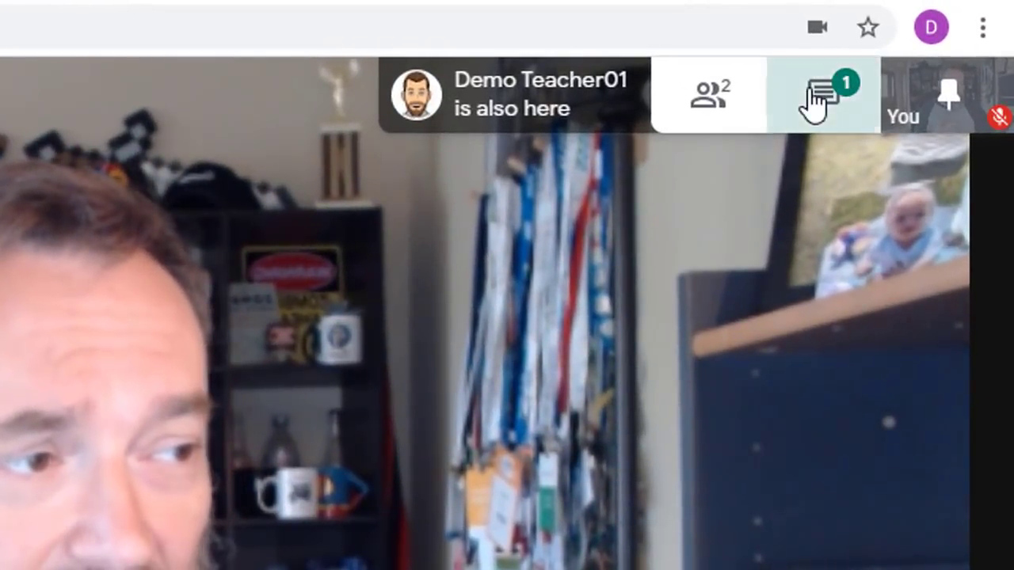
{"action": "left_click", "coordinate": [814, 103]}
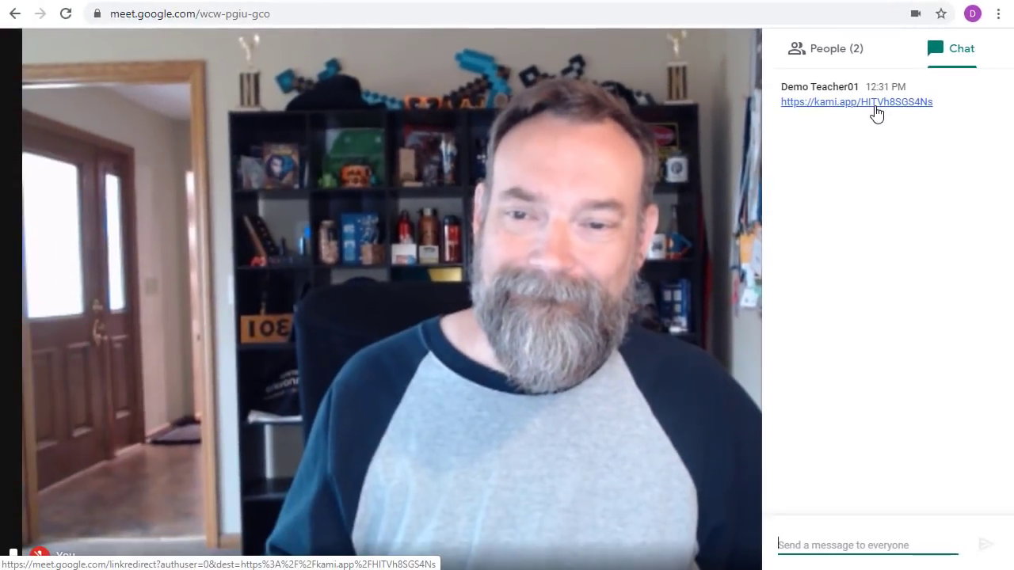
Open the kami.app link from the Meet chat and choose Skip For Now at login
{"action": "left_click", "coordinate": [877, 114]}
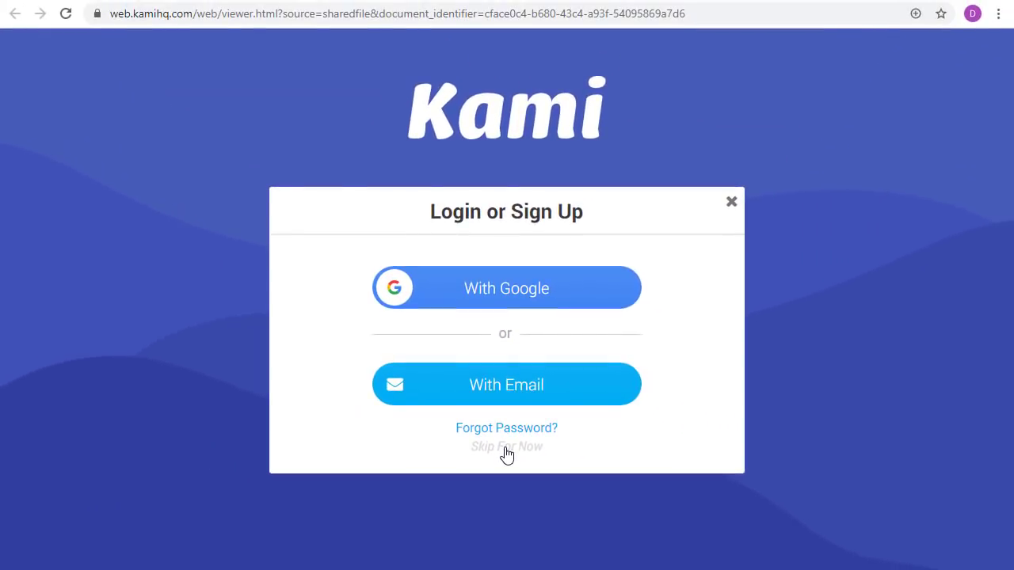
{"action": "left_click", "coordinate": [505, 488]}
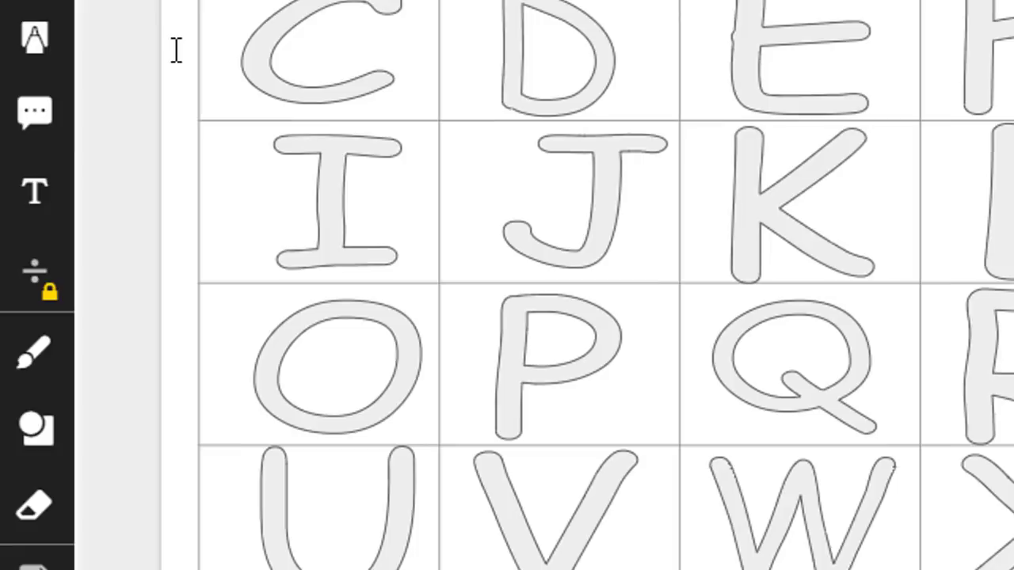
Look through the Markup, Comment, Text Box, Drawing and Shapes tools, ending on freehand Drawing
{"action": "left_click", "coordinate": [34, 39]}
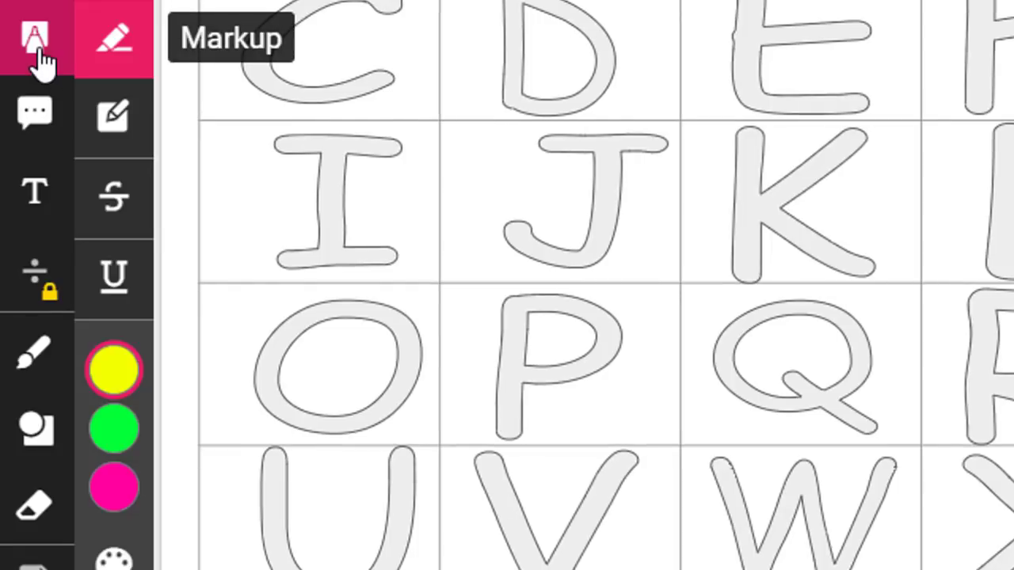
{"action": "left_click", "coordinate": [28, 114]}
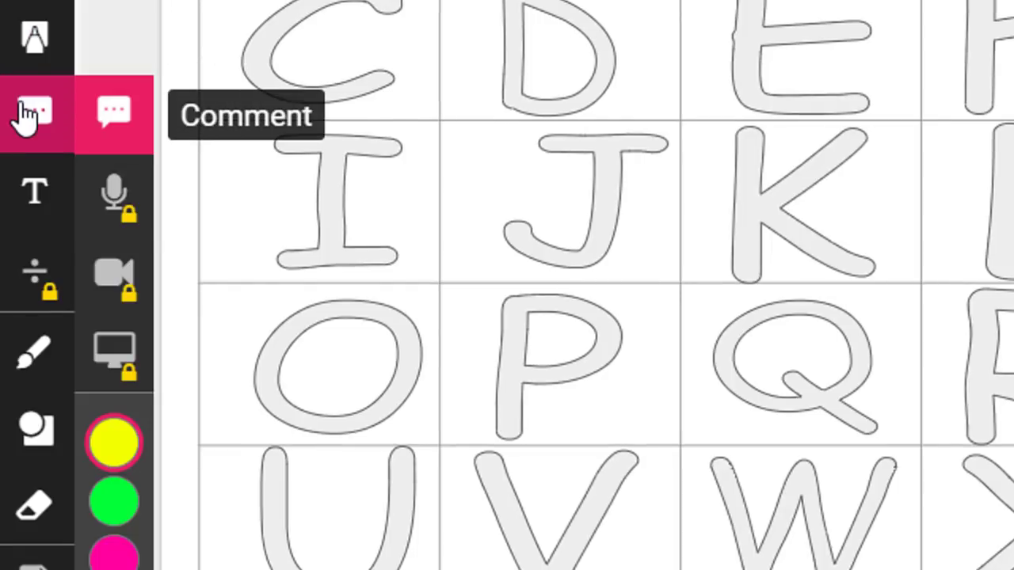
{"action": "left_click", "coordinate": [40, 189]}
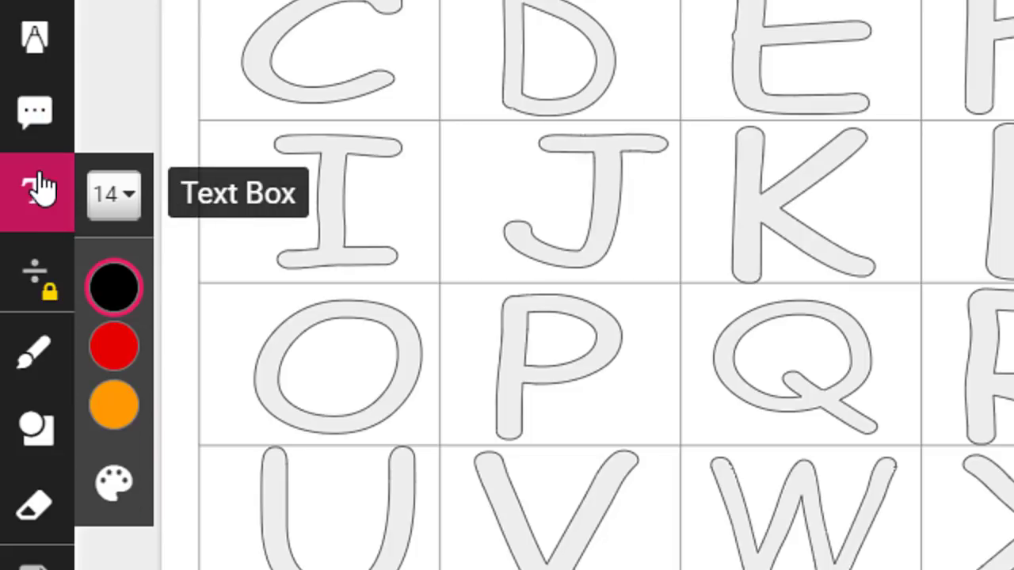
{"action": "left_click", "coordinate": [46, 353]}
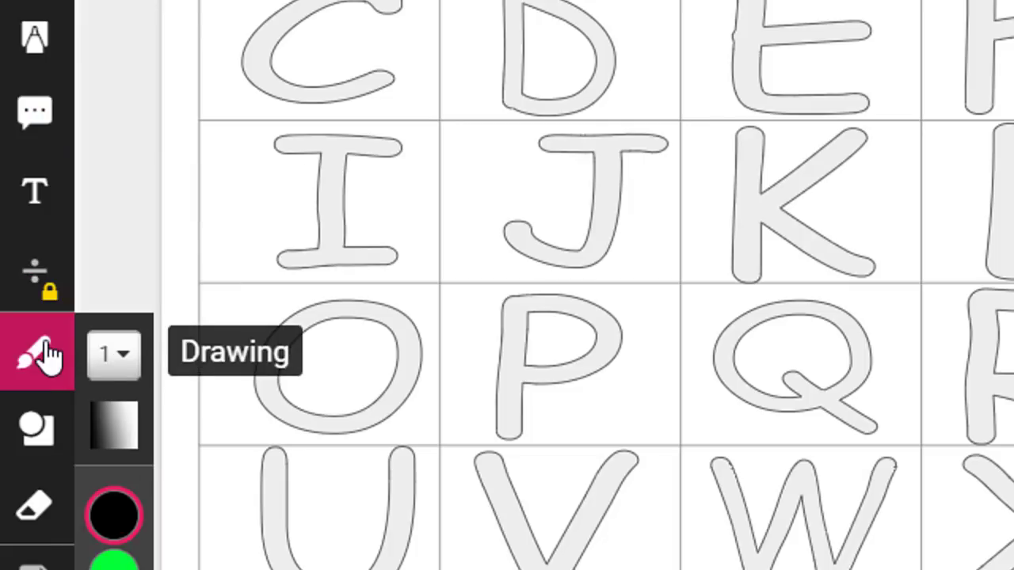
{"action": "left_click", "coordinate": [30, 435]}
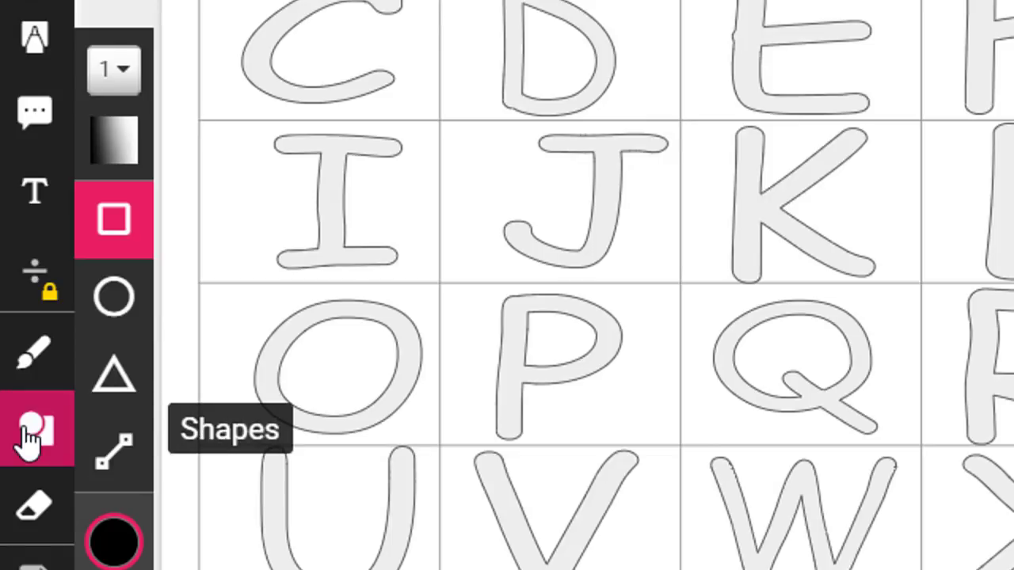
{"action": "left_click", "coordinate": [30, 436]}
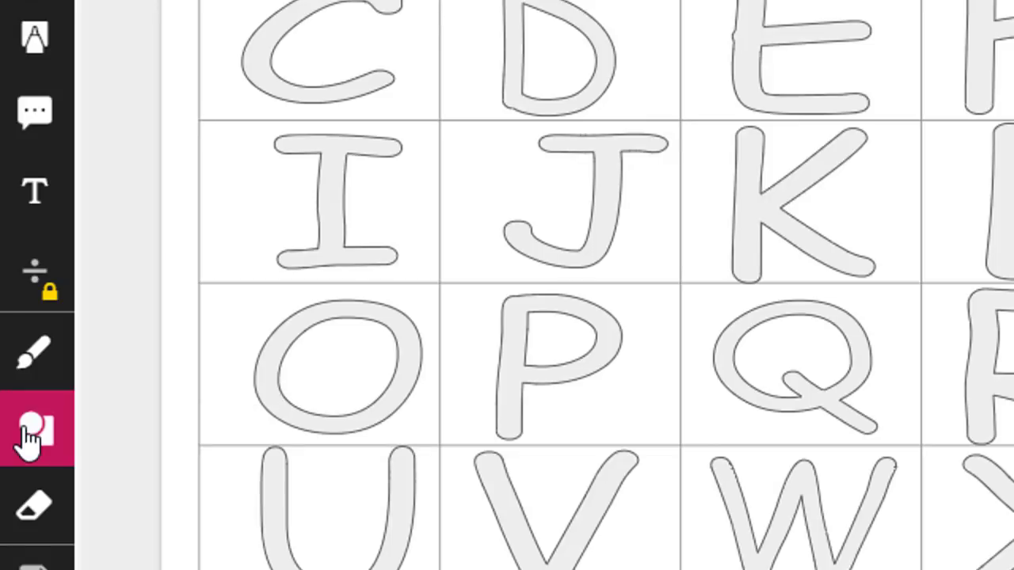
{"action": "left_click", "coordinate": [37, 354]}
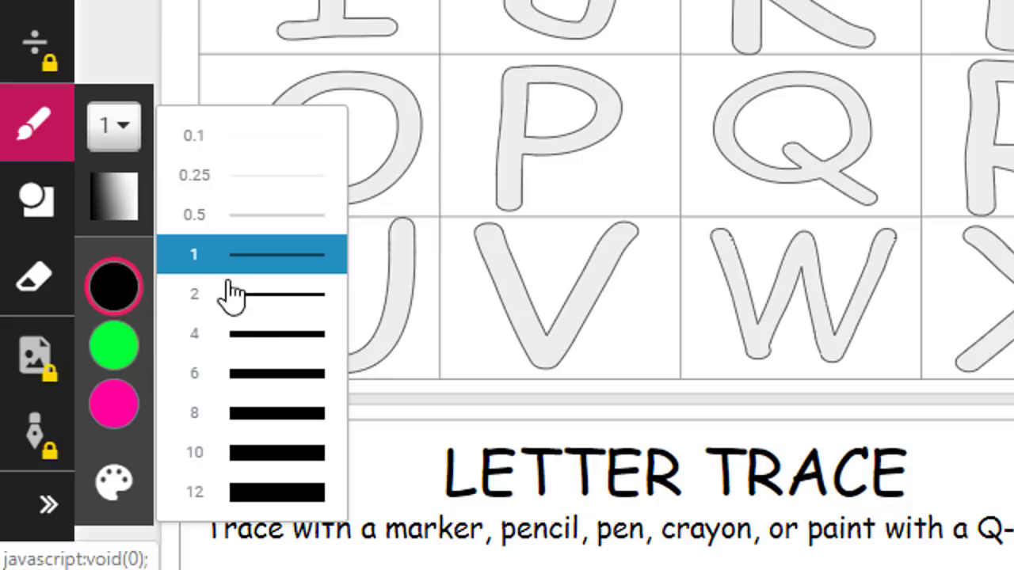
Trace the letters A and B with a red brush of size 6
{"action": "left_click", "coordinate": [270, 352]}
{"action": "mouse_move", "coordinate": [137, 360]}
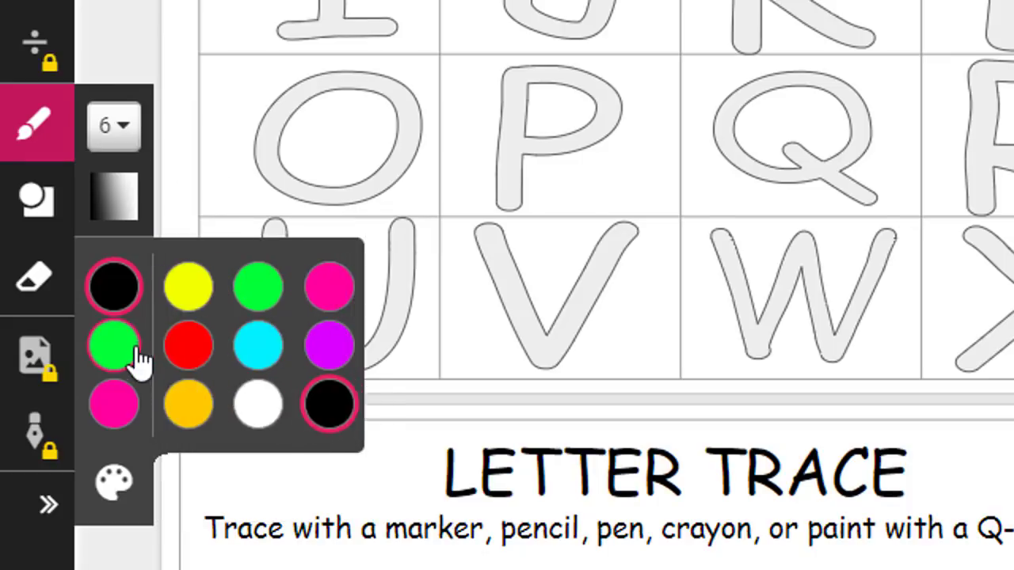
{"action": "left_click", "coordinate": [195, 347]}
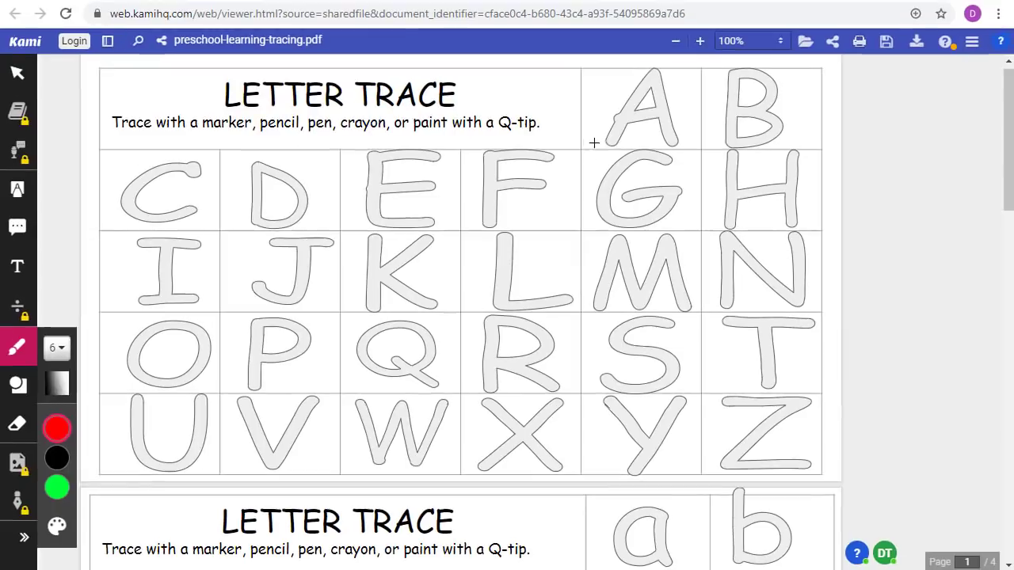
{"action": "mouse_move", "coordinate": [610, 146]}
{"action": "left_mouse_down"}
{"action": "mouse_move", "coordinate": [654, 63]}
{"action": "mouse_move", "coordinate": [675, 144]}
{"action": "left_mouse_up"}
{"action": "left_click_drag", "start_coordinate": [626, 118], "coordinate": [678, 115]}
{"action": "mouse_move", "coordinate": [732, 143]}
{"action": "left_mouse_down"}
{"action": "mouse_move", "coordinate": [725, 70]}
{"action": "mouse_move", "coordinate": [768, 97]}
{"action": "mouse_move", "coordinate": [731, 109]}
{"action": "mouse_move", "coordinate": [775, 115]}
{"action": "mouse_move", "coordinate": [751, 149]}
{"action": "mouse_move", "coordinate": [728, 145]}
{"action": "left_mouse_up"}
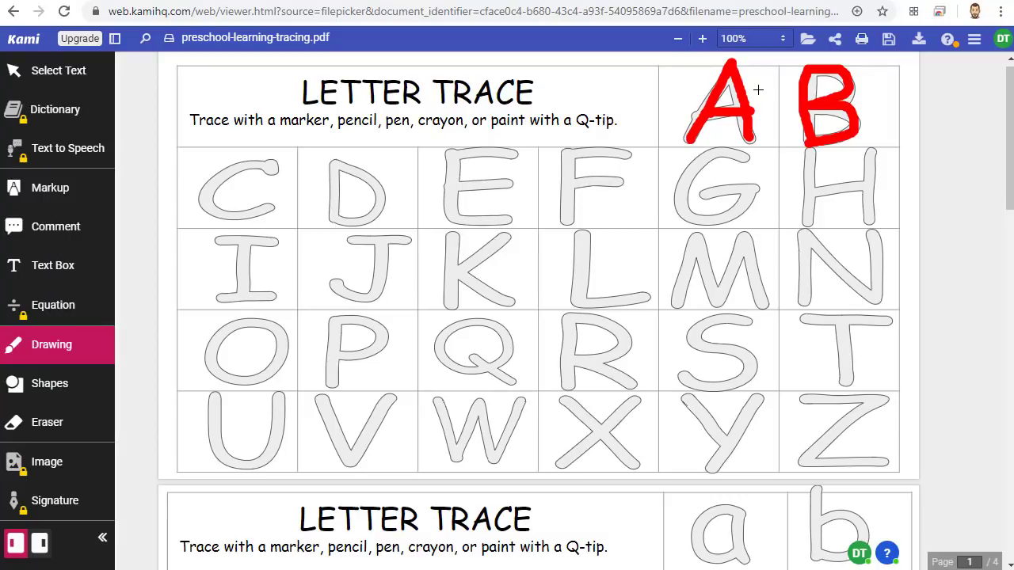
Draw green checkmarks beside the traced A and B, then stop drawing
{"action": "mouse_move", "coordinate": [756, 85]}
{"action": "left_mouse_down"}
{"action": "mouse_move", "coordinate": [762, 96]}
{"action": "mouse_move", "coordinate": [784, 76]}
{"action": "left_mouse_up"}
{"action": "mouse_move", "coordinate": [866, 88]}
{"action": "left_mouse_down"}
{"action": "mouse_move", "coordinate": [874, 100]}
{"action": "mouse_move", "coordinate": [896, 80]}
{"action": "left_mouse_up"}
{"action": "key", "text": "Escape"}
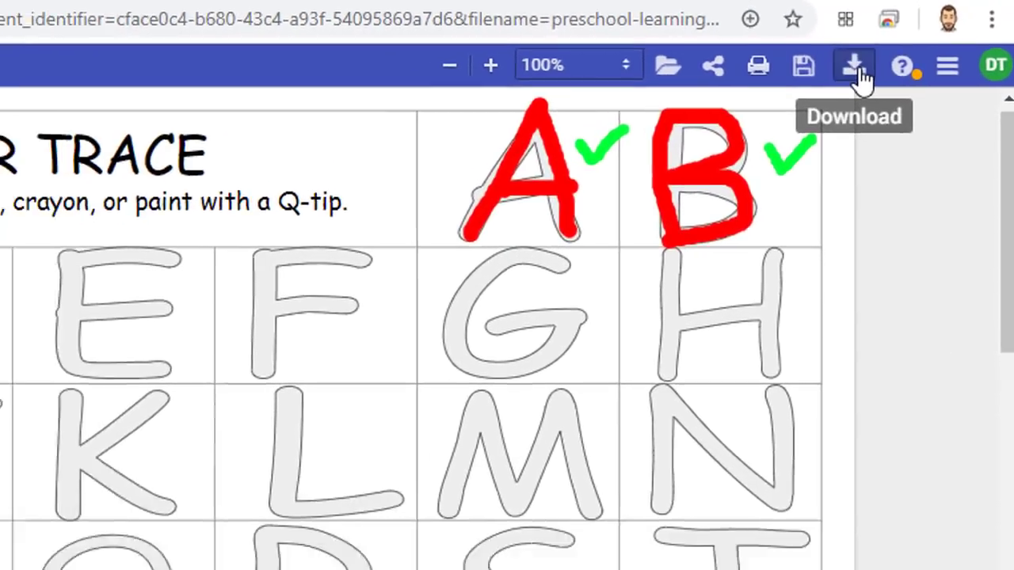
Start the annotated PDF download and rename the file 'Letters - ' plus the student's name
{"action": "left_click", "coordinate": [828, 83]}
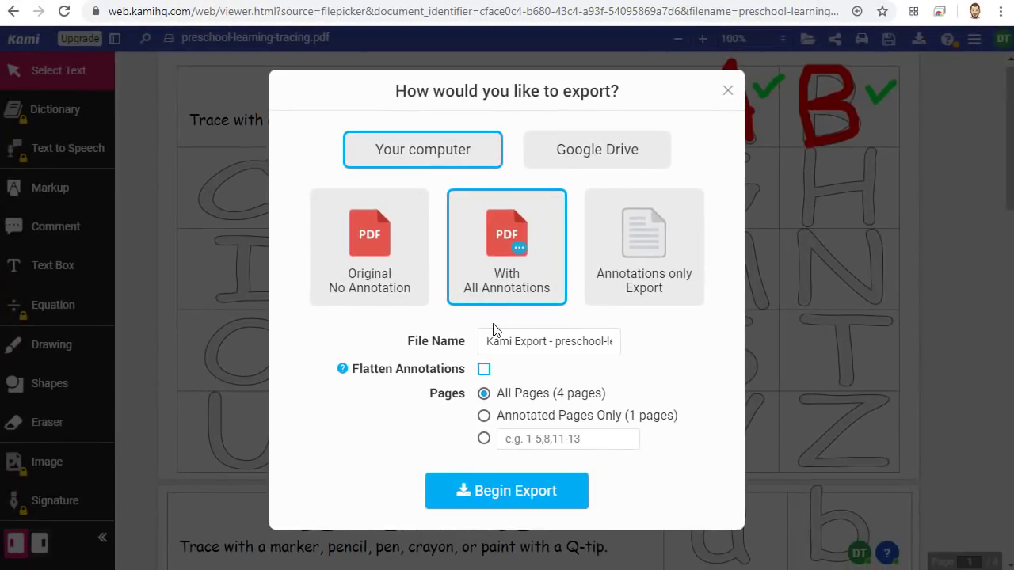
{"action": "left_click_drag", "start_coordinate": [489, 342], "coordinate": [709, 347]}
{"action": "type", "text": "Letters - Sarah Bellum"}
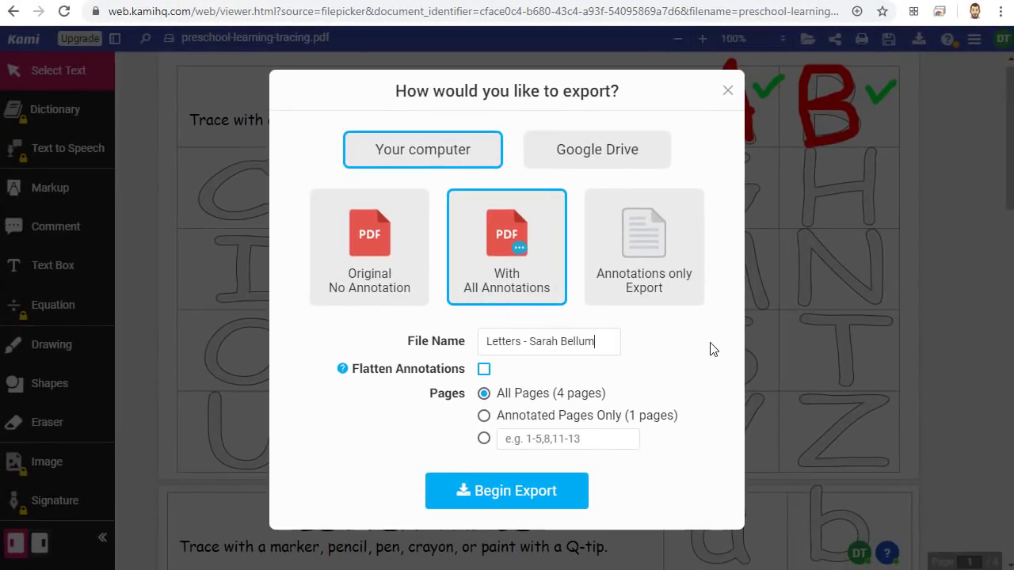